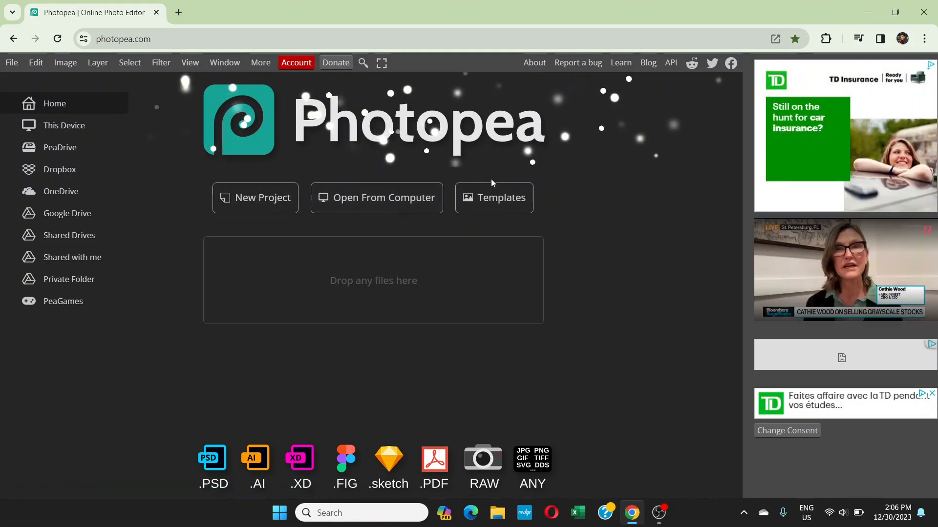
Open the Paper Logo Mockup template and open the contents of its [YOUR DESIGN HERE] smart object
{"action": "left_click", "coordinate": [491, 198]}
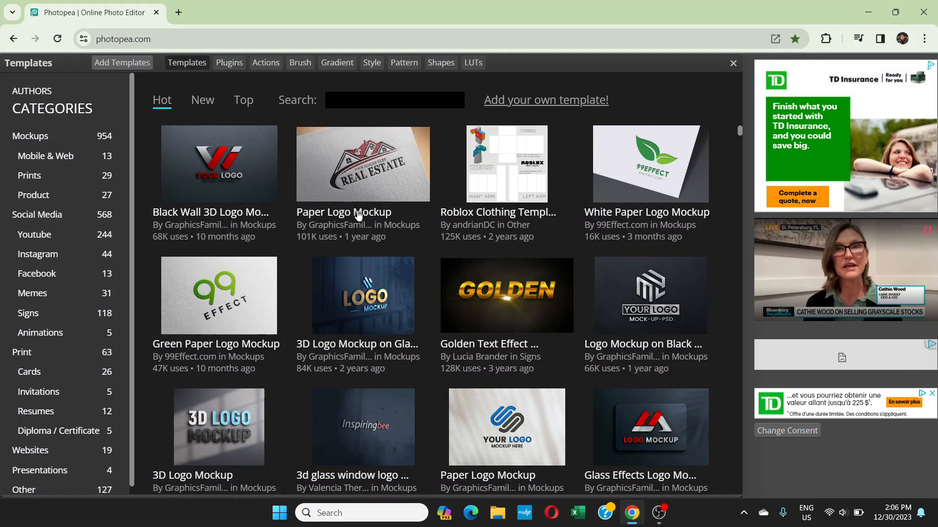
{"action": "left_click", "coordinate": [368, 168]}
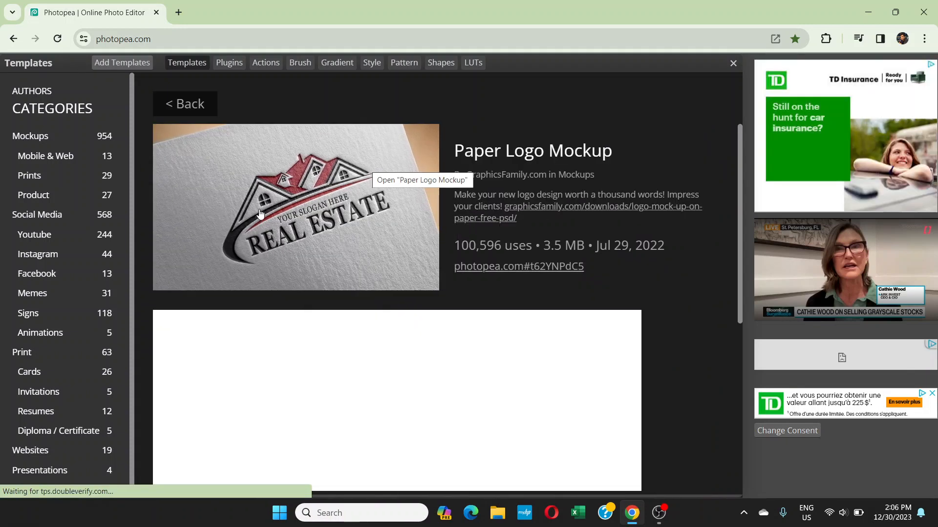
{"action": "left_click", "coordinate": [235, 248]}
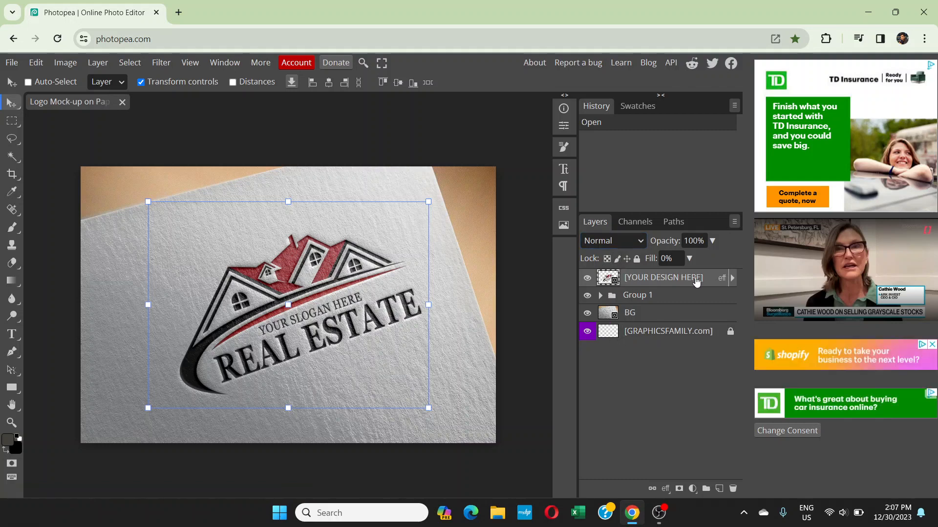
{"action": "double_click", "coordinate": [607, 279]}
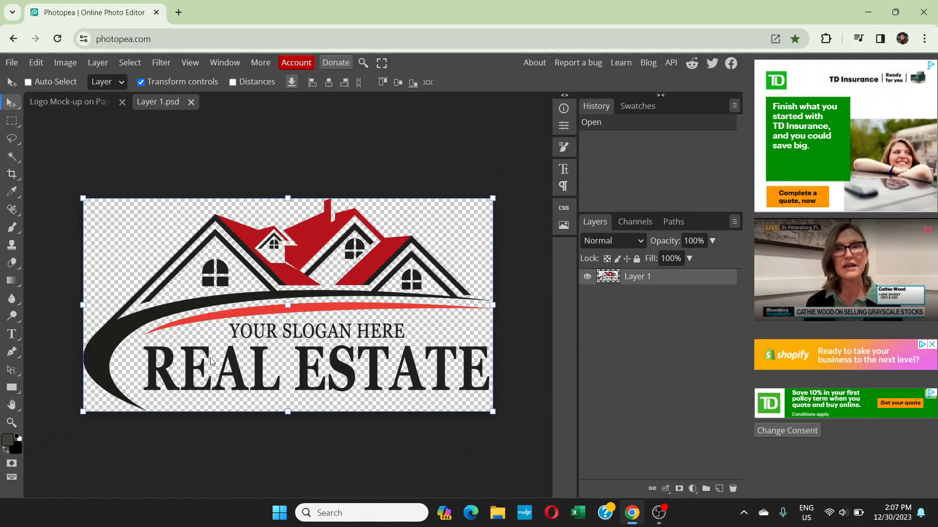
Open the image file blender logo.png from the Downloads folder
{"action": "left_click", "coordinate": [12, 65]}
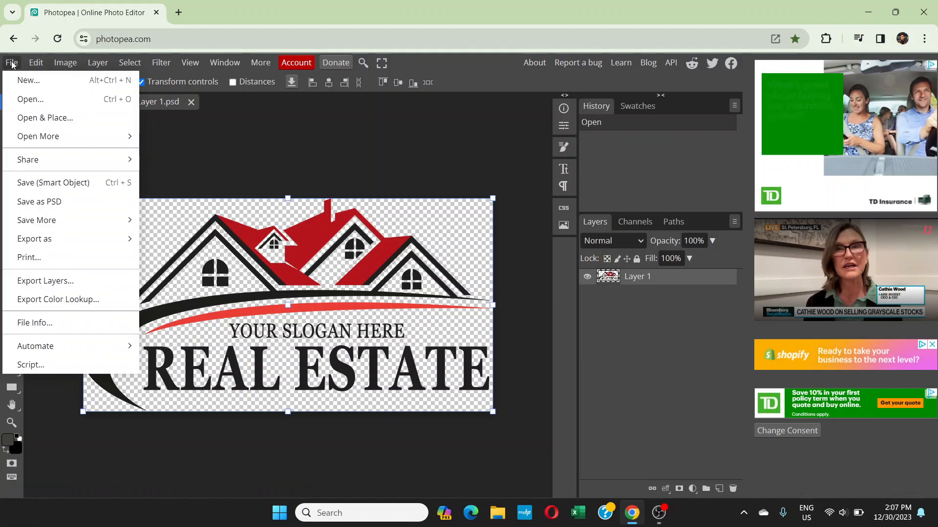
{"action": "left_click", "coordinate": [22, 100]}
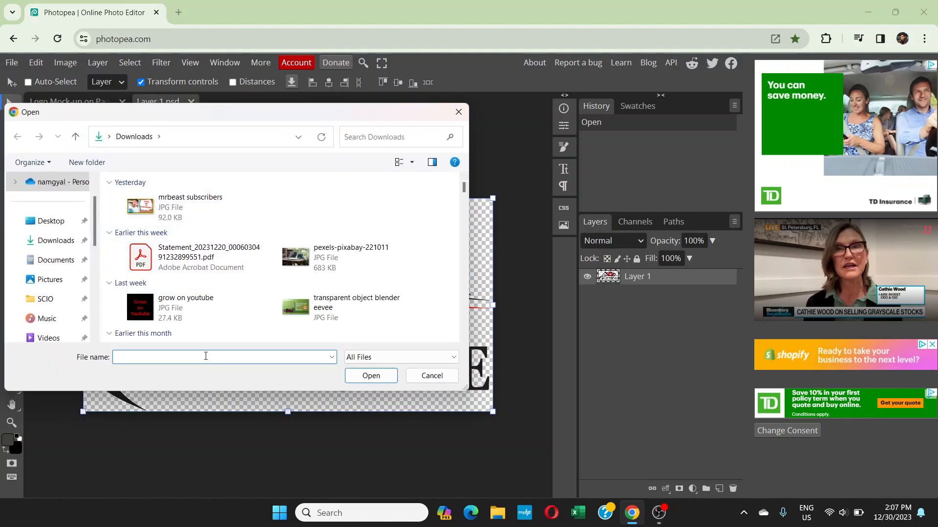
{"action": "type", "text": "blender logo"}
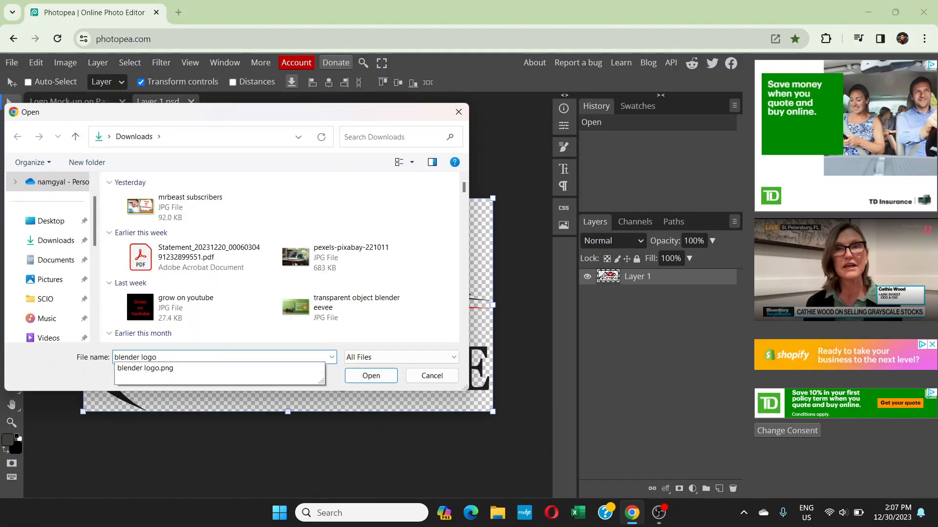
{"action": "left_click", "coordinate": [195, 369]}
{"action": "left_click", "coordinate": [371, 376]}
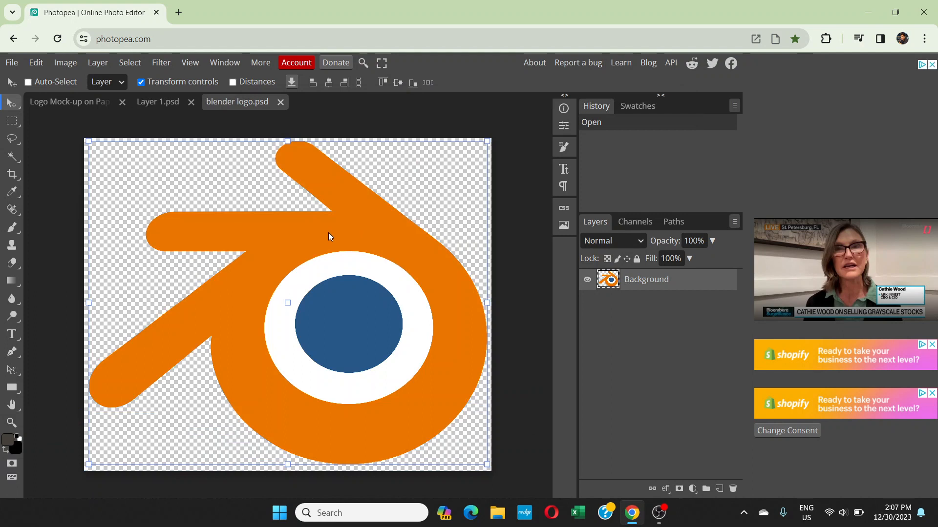
Copy the Blender logo into the Layer 1.psd document and scale it down proportionally to about 32%
{"action": "left_click_drag", "start_coordinate": [328, 233], "coordinate": [375, 278]}
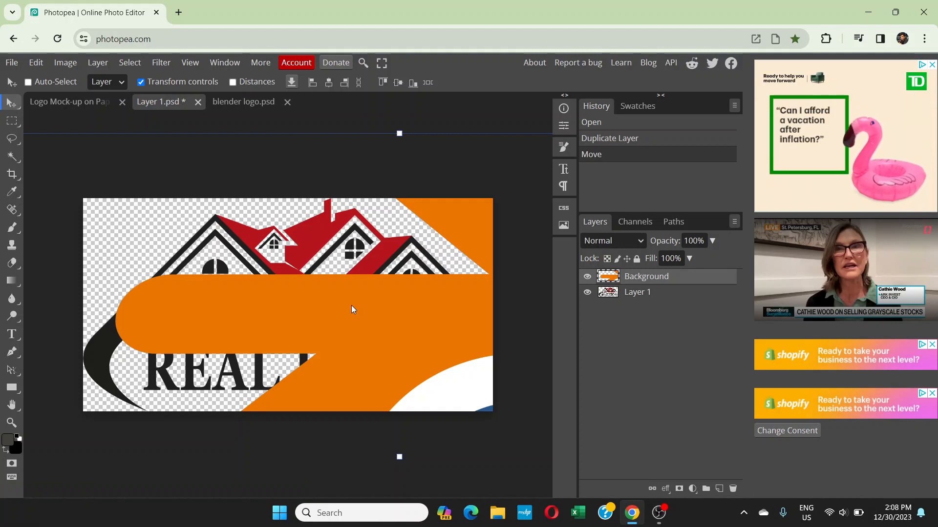
{"action": "key", "text": "ctrl+minus"}
{"action": "key", "text": "ctrl+minus"}
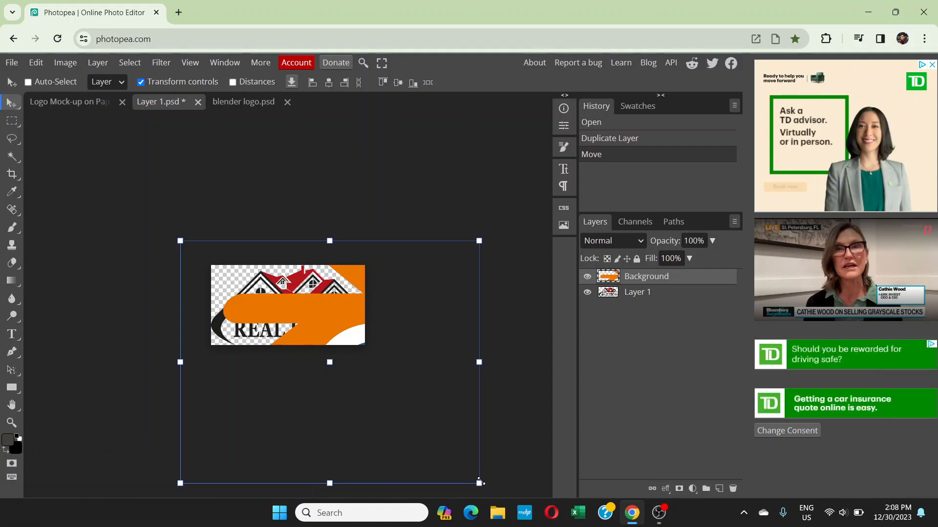
{"action": "left_click_drag", "start_coordinate": [480, 481], "coordinate": [300, 303]}
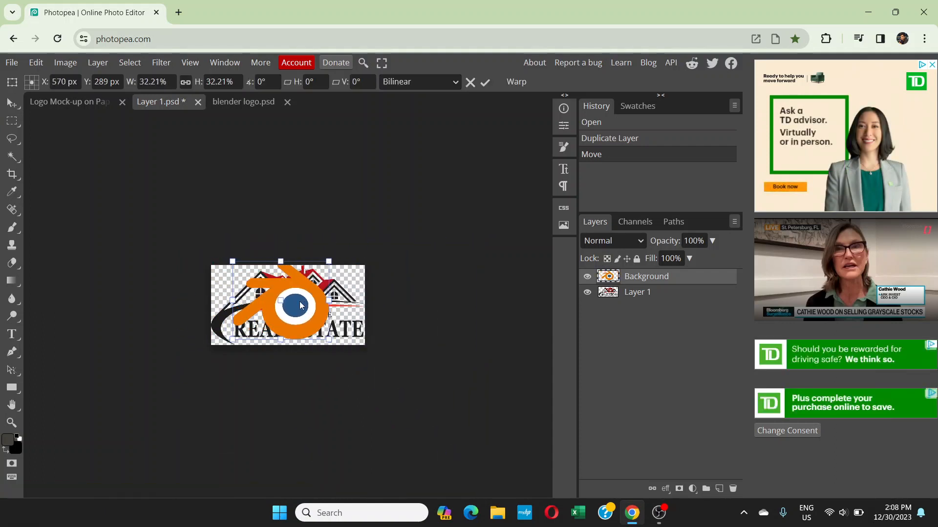
Shrink the Blender logo to about 26%, centred on the canvas, and hide the real estate artwork on Layer 1
{"action": "key", "text": "ctrl+plus"}
{"action": "key", "text": "ctrl+plus"}
{"action": "key", "text": "ctrl+plus"}
{"action": "key", "text": "ctrl+plus"}
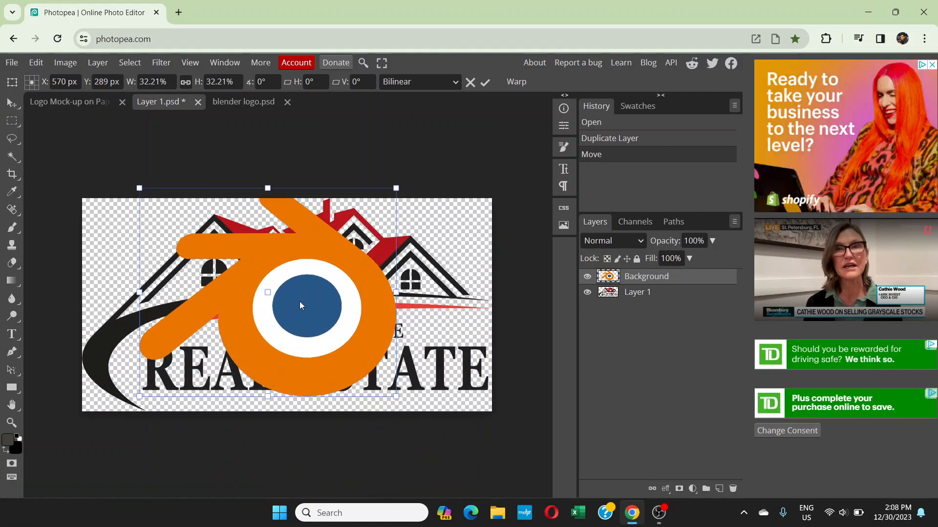
{"action": "key", "text": "ctrl+minus"}
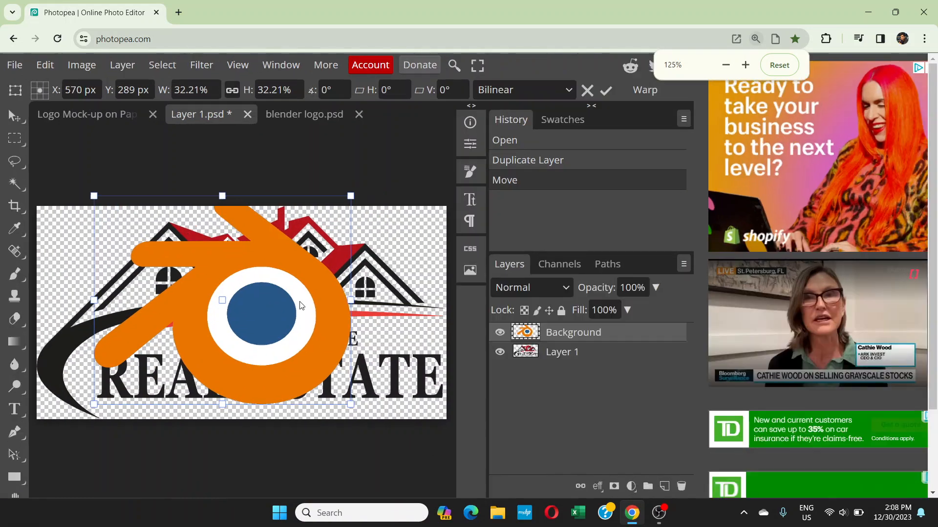
{"action": "key", "text": "ctrl+plus"}
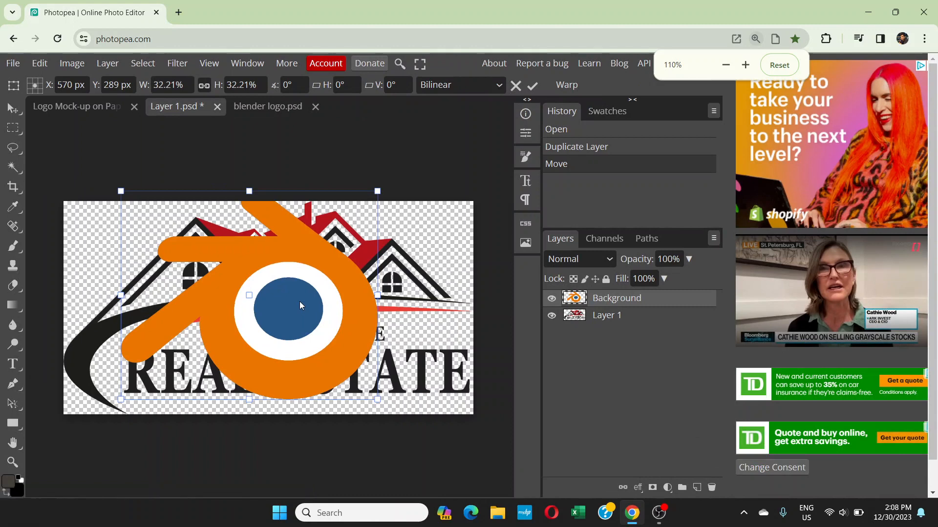
{"action": "key", "text": "ctrl+minus"}
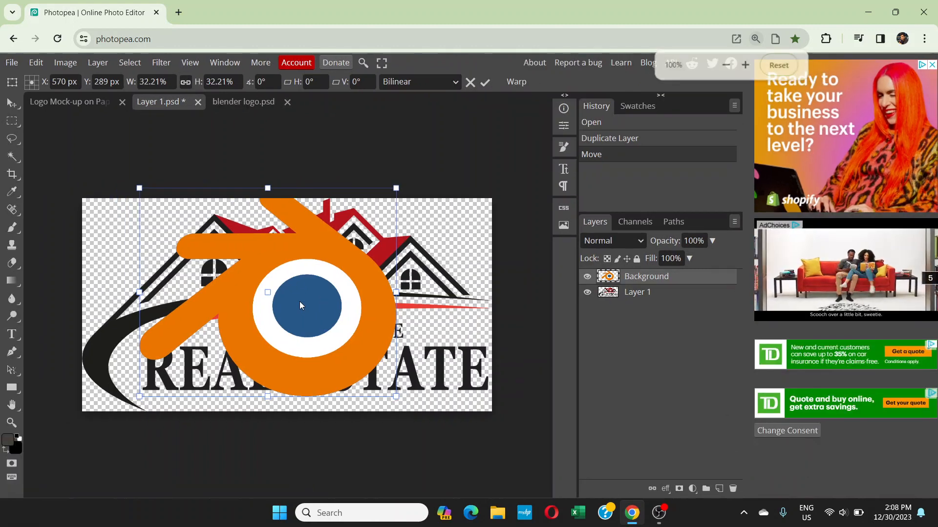
{"action": "left_click_drag", "start_coordinate": [388, 196], "coordinate": [349, 226]}
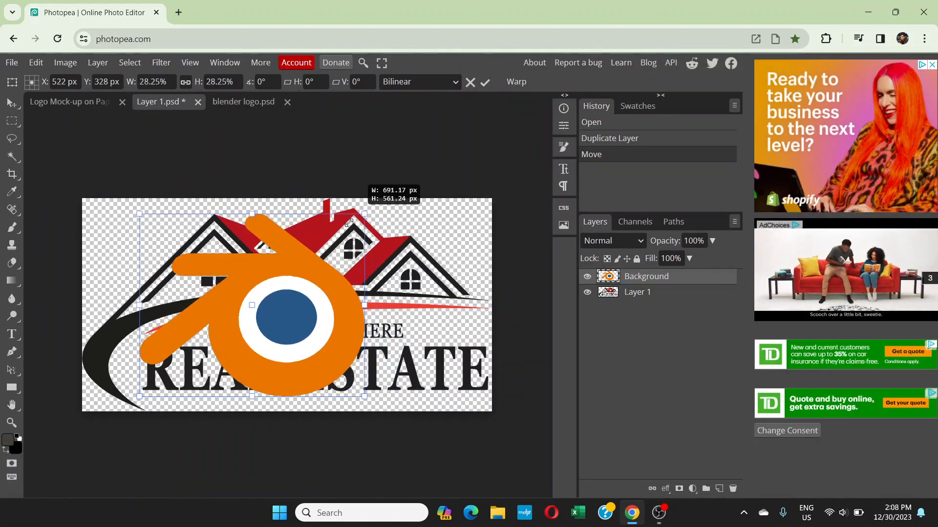
{"action": "left_click_drag", "start_coordinate": [276, 295], "coordinate": [316, 278]}
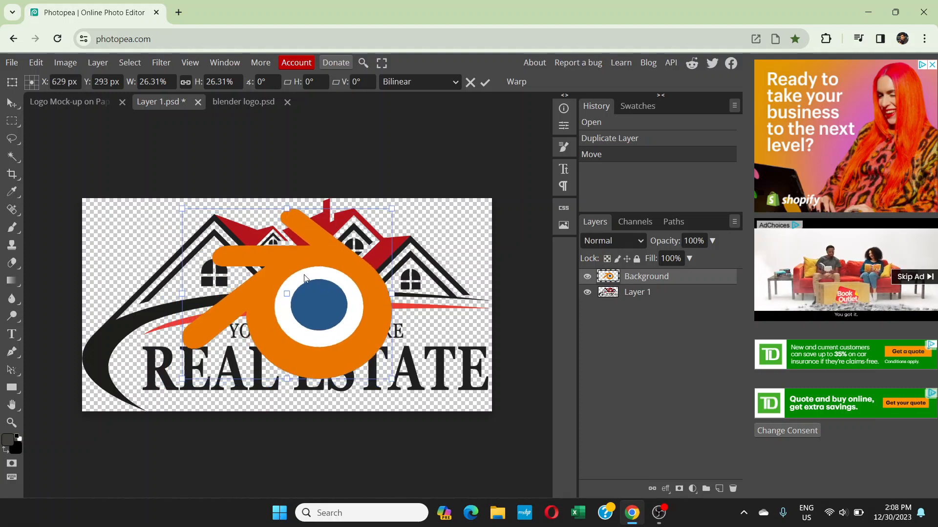
{"action": "left_click", "coordinate": [587, 293]}
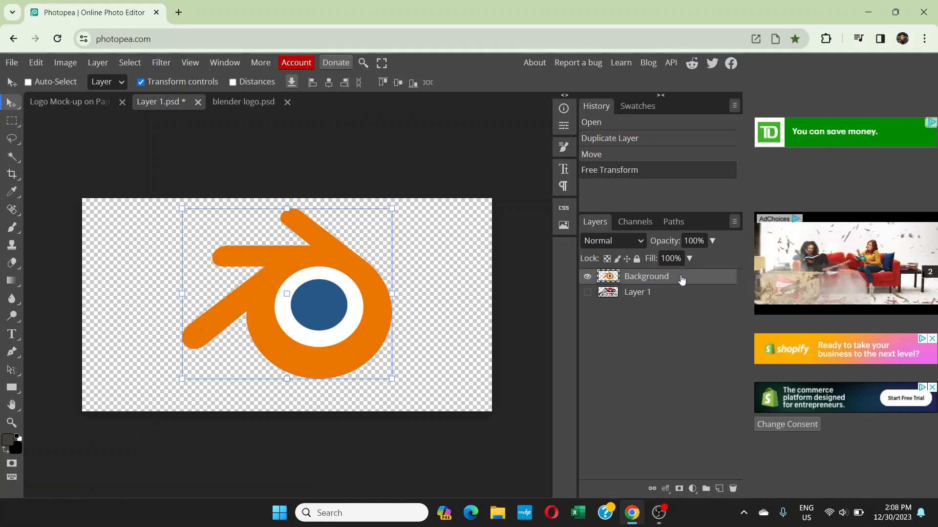
Add a text layer reading "Blender" near the logo with the Type tool
{"action": "left_click", "coordinate": [11, 335]}
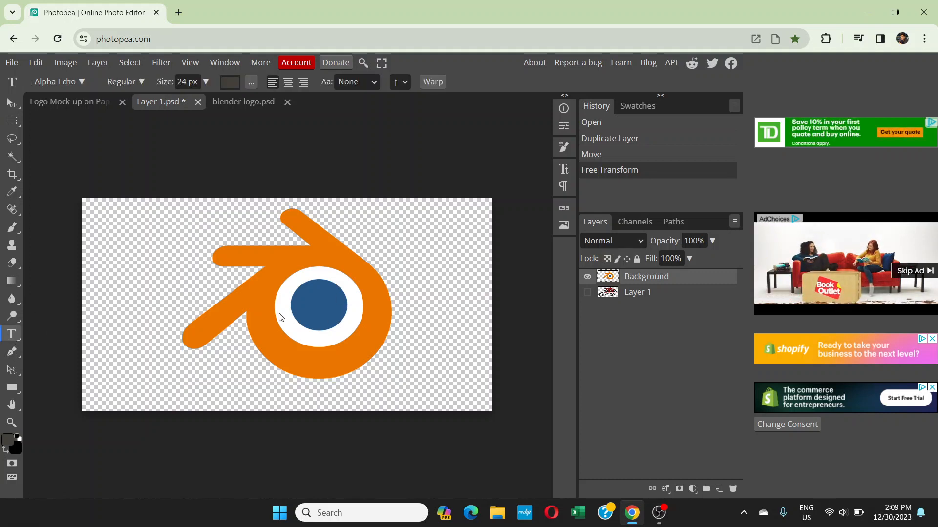
{"action": "left_click", "coordinate": [162, 264]}
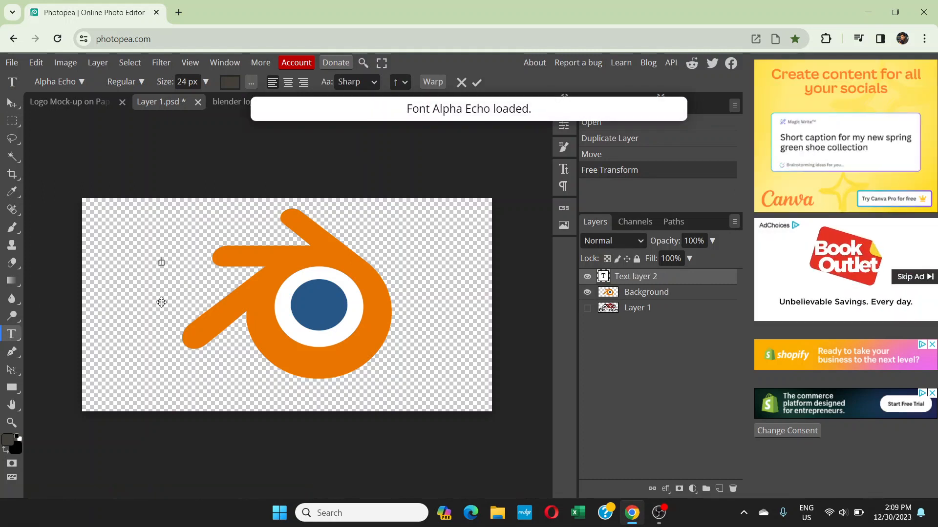
{"action": "type", "text": "SLKDFJDLKF"}
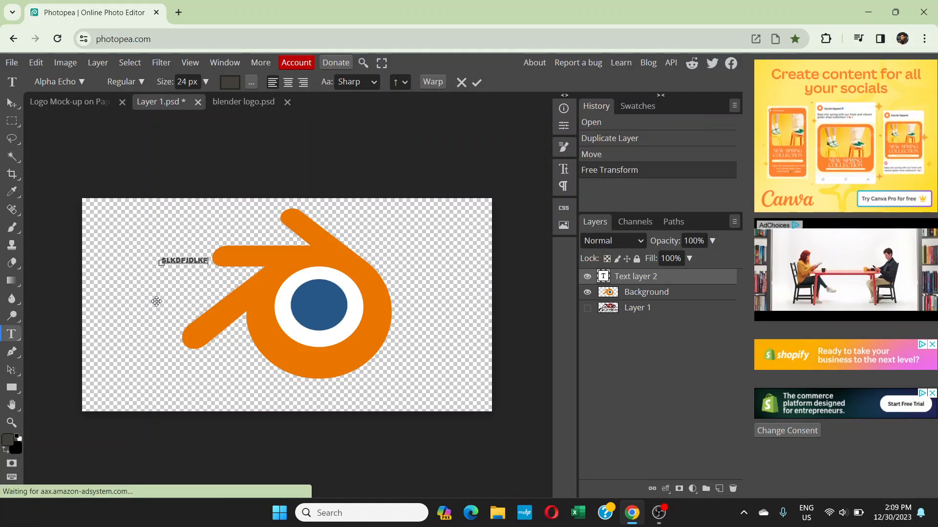
{"action": "key", "text": "ctrl+a"}
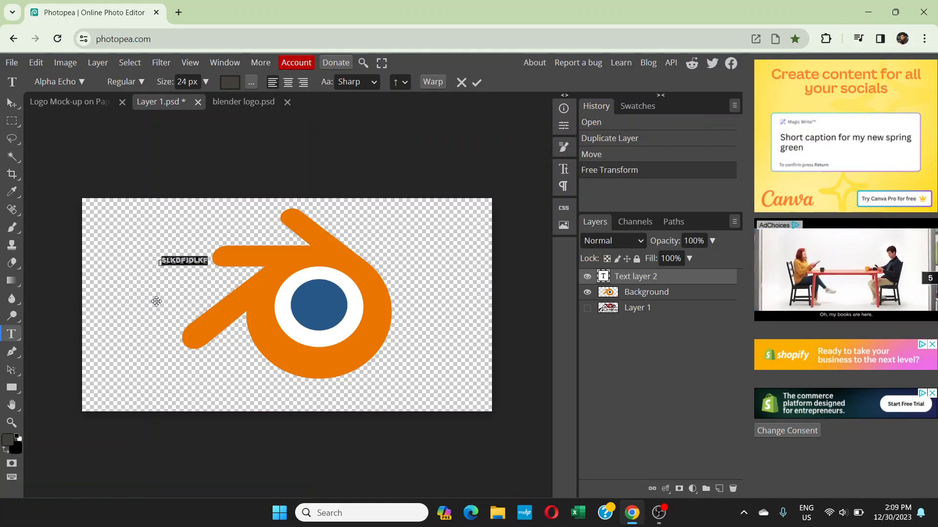
{"action": "type", "text": "BLENDER"}
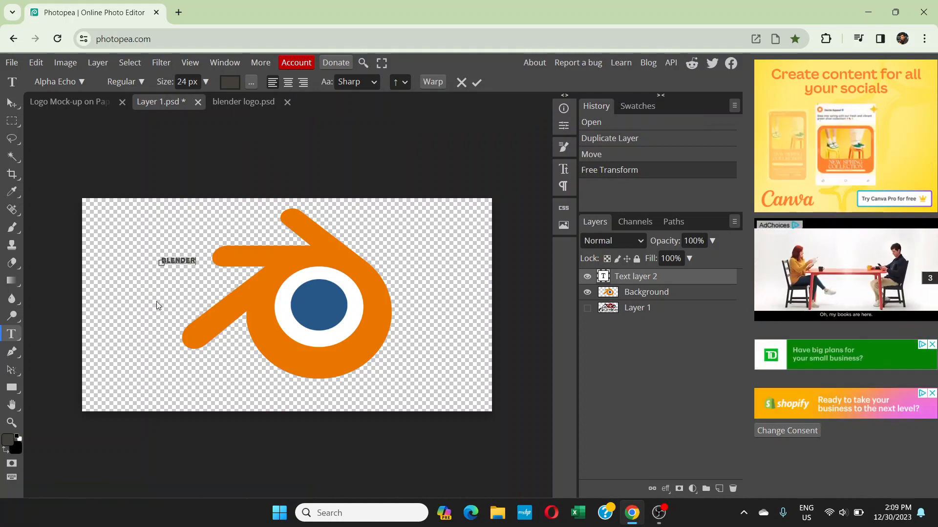
Enlarge the Blender text to about the logo's width and place it across the logo's lower edge
{"action": "left_click", "coordinate": [12, 102]}
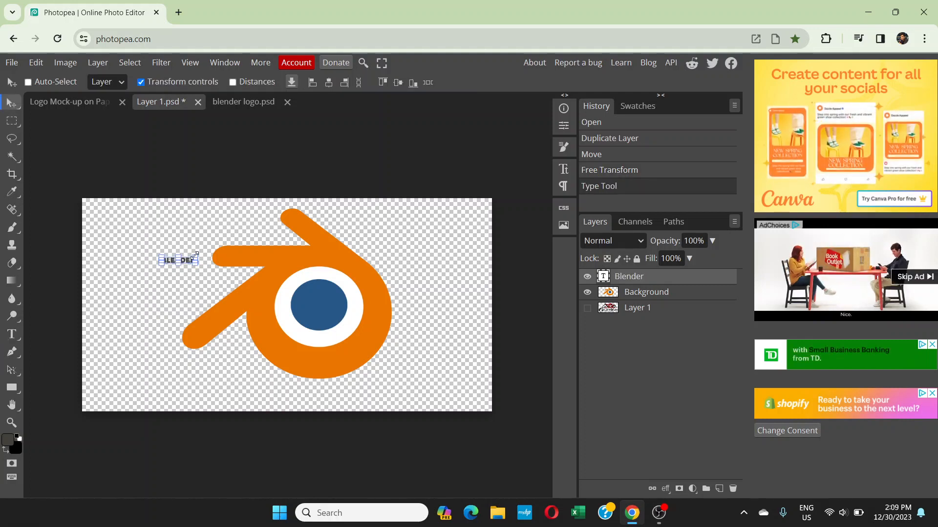
{"action": "left_click_drag", "start_coordinate": [194, 262], "coordinate": [379, 204]}
{"action": "left_click_drag", "start_coordinate": [314, 250], "coordinate": [320, 388]}
{"action": "key", "text": "Return"}
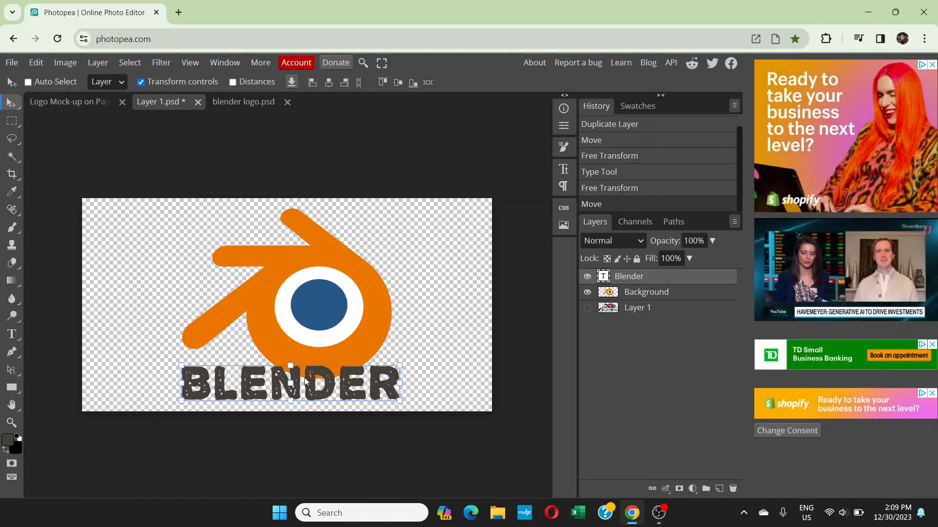
Change the font of the whole Blender text to Acme
{"action": "double_click", "coordinate": [306, 381]}
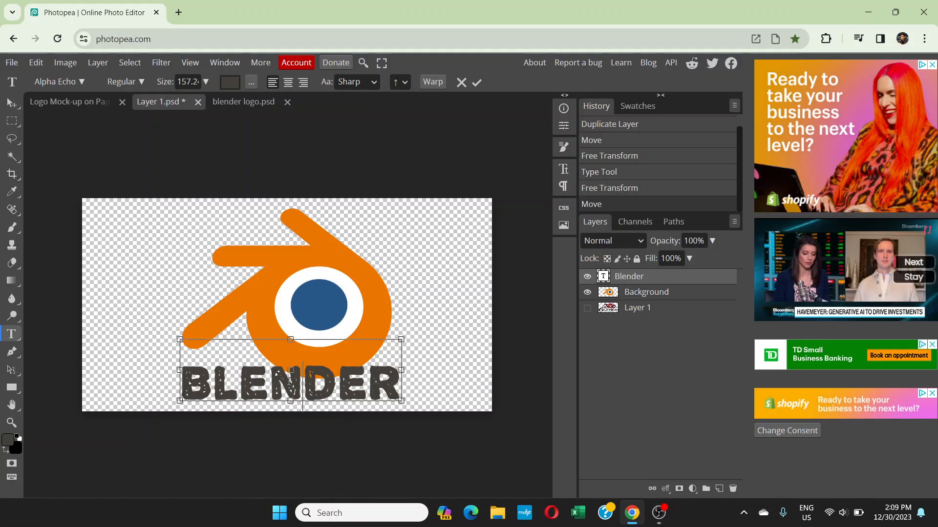
{"action": "key", "text": "ctrl+a"}
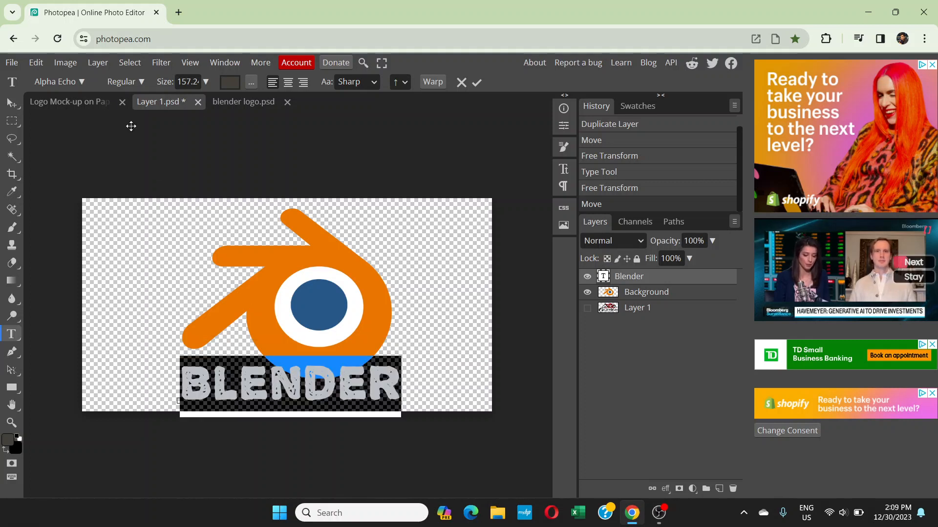
{"action": "left_click", "coordinate": [82, 82]}
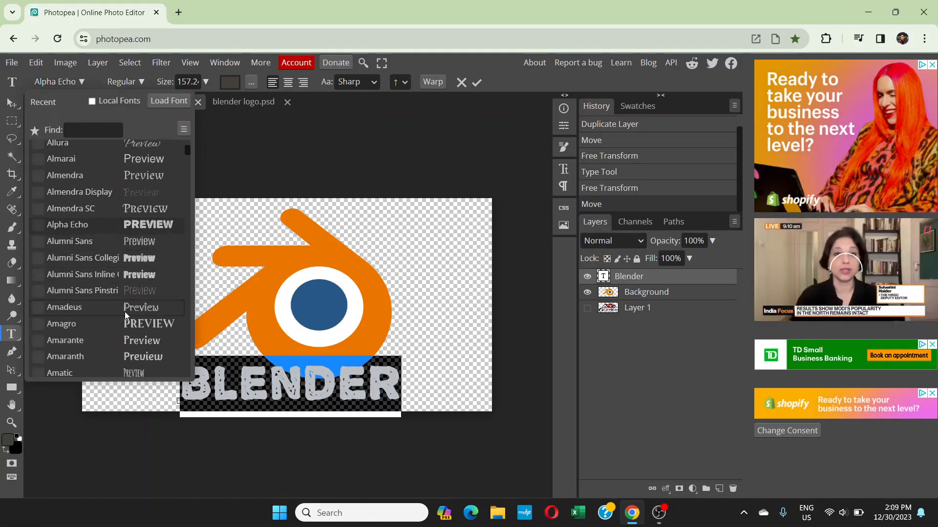
{"action": "scroll", "coordinate": [122, 311], "scroll_direction": "down", "scroll_amount": 1}
{"action": "scroll", "coordinate": [119, 307], "scroll_direction": "down", "scroll_amount": 3}
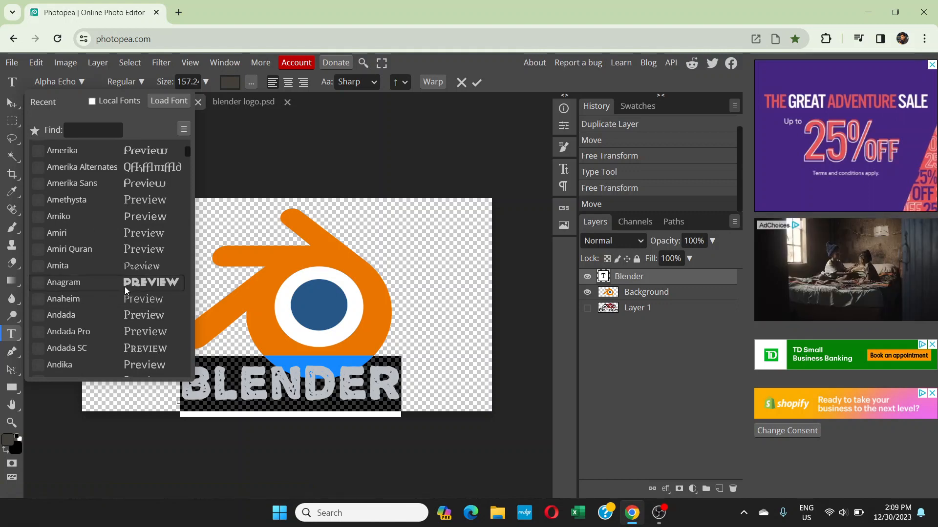
{"action": "scroll", "coordinate": [117, 281], "scroll_direction": "down", "scroll_amount": 4}
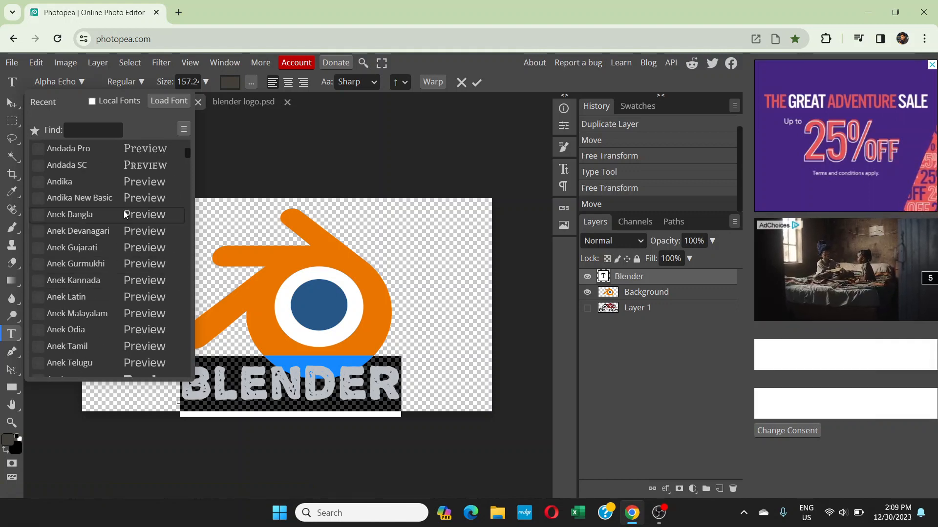
{"action": "left_click", "coordinate": [82, 82]}
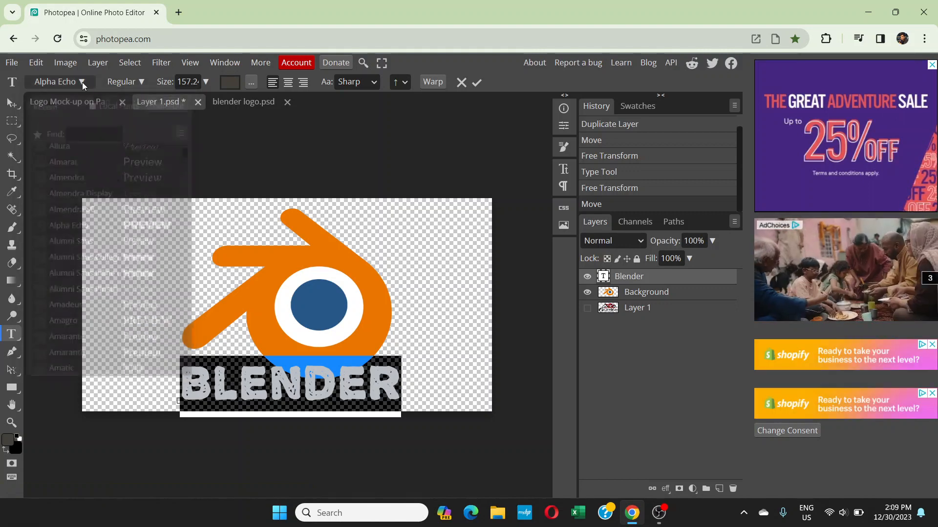
{"action": "left_click_drag", "start_coordinate": [189, 145], "coordinate": [189, 139]}
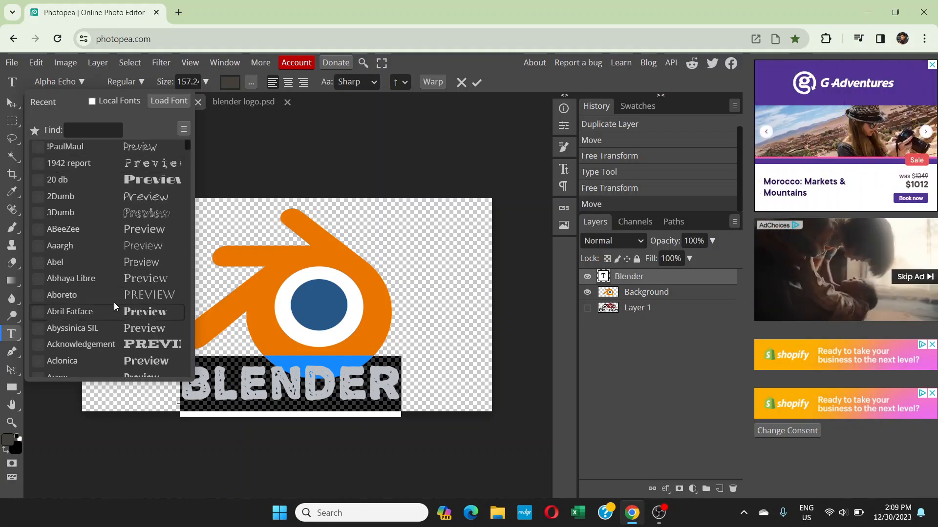
{"action": "scroll", "coordinate": [118, 268], "scroll_direction": "down", "scroll_amount": 3}
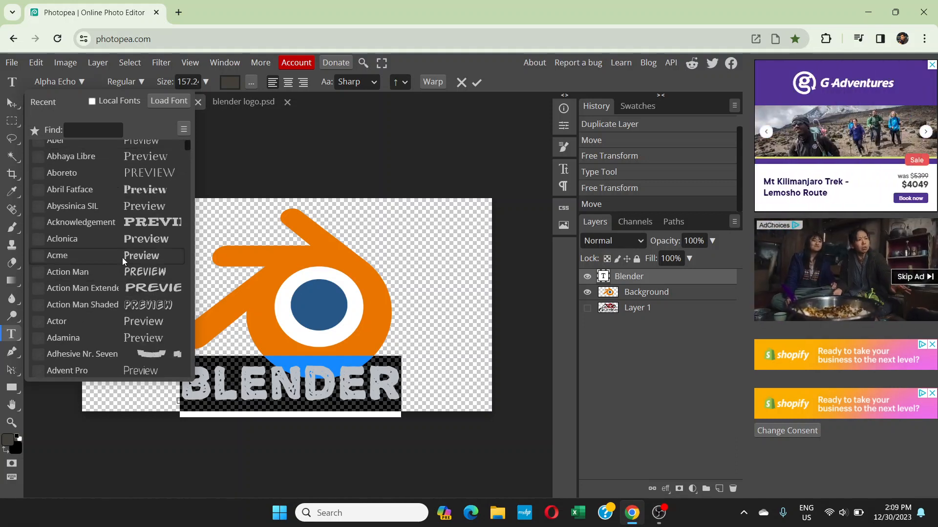
{"action": "left_click", "coordinate": [122, 257]}
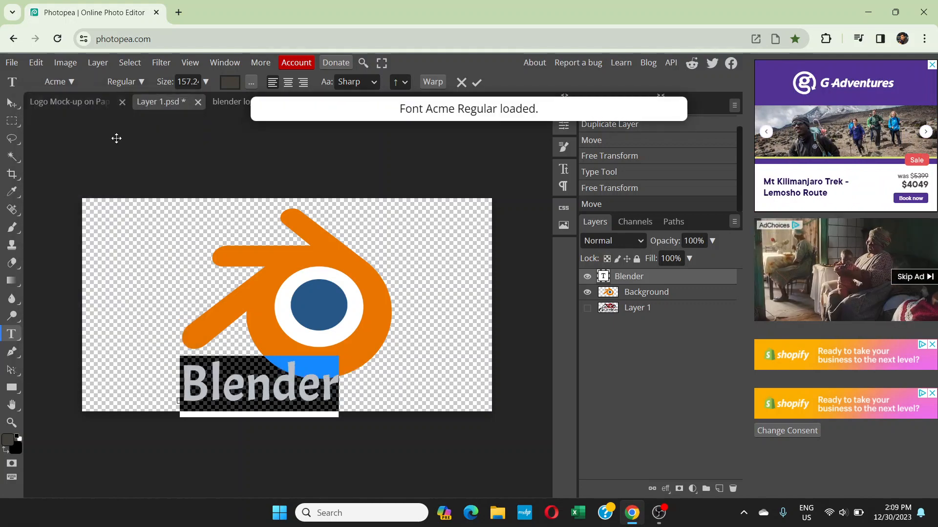
Change the font of the whole Blender text to Aileron in the Bold style and commit the edit
{"action": "left_click", "coordinate": [63, 82]}
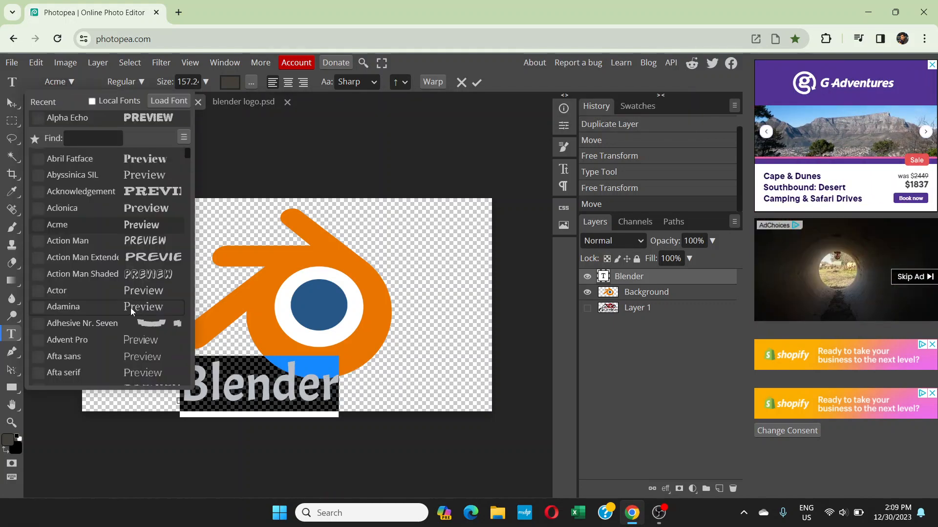
{"action": "scroll", "coordinate": [117, 247], "scroll_direction": "up", "scroll_amount": 1}
{"action": "scroll", "coordinate": [119, 291], "scroll_direction": "down", "scroll_amount": 5}
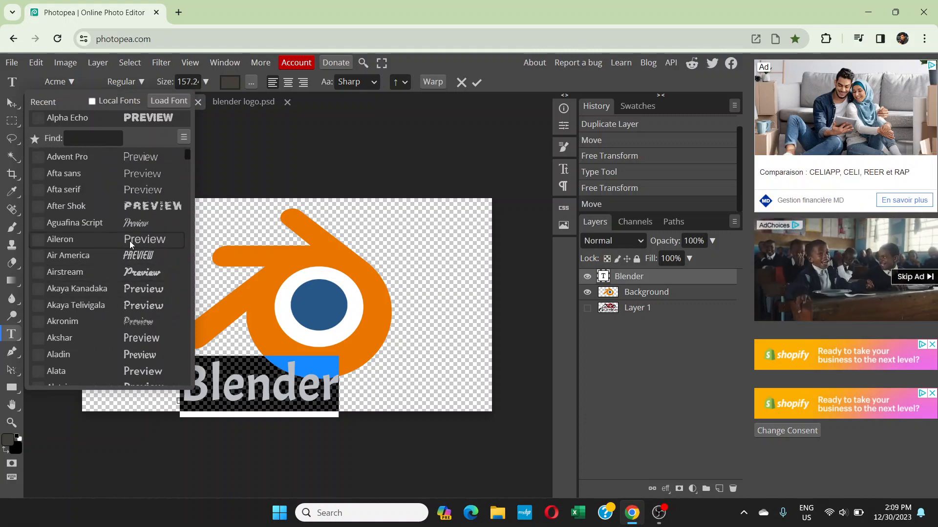
{"action": "left_click", "coordinate": [130, 242]}
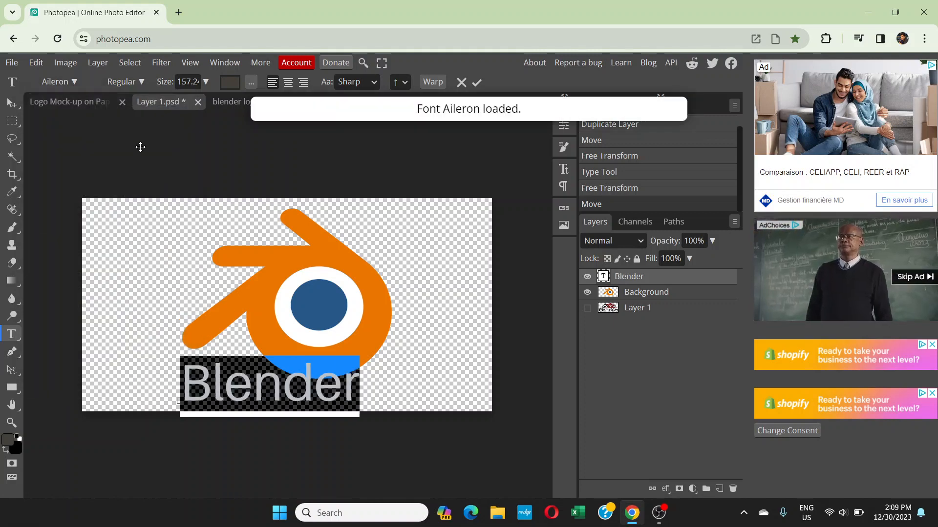
{"action": "left_click", "coordinate": [143, 81]}
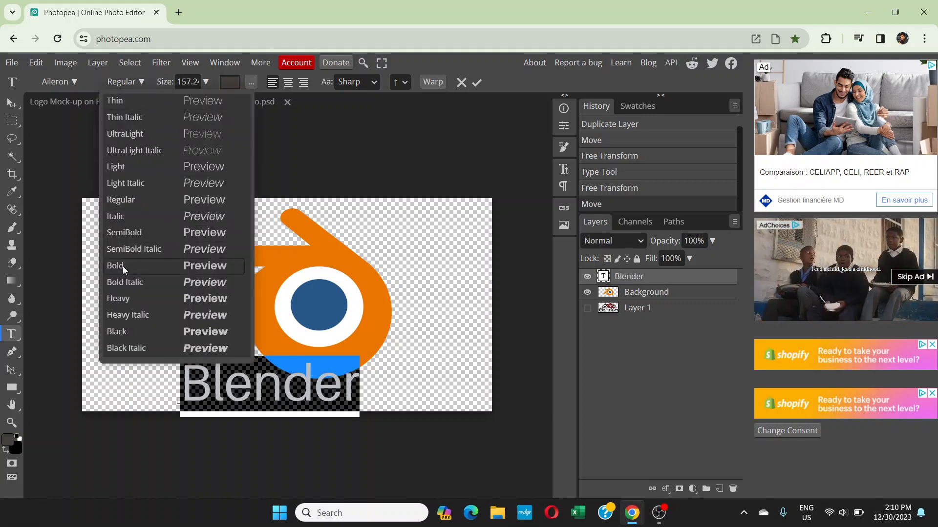
{"action": "left_click", "coordinate": [162, 269]}
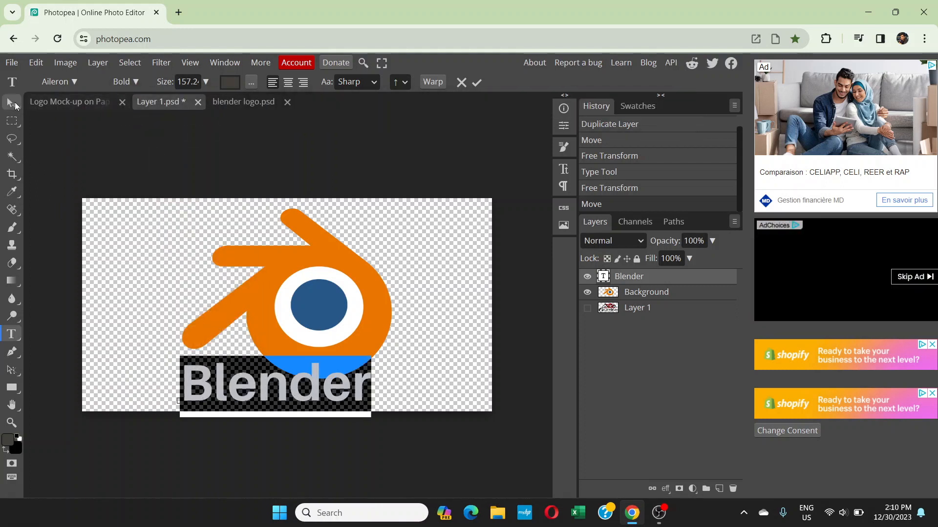
{"action": "left_click", "coordinate": [11, 103]}
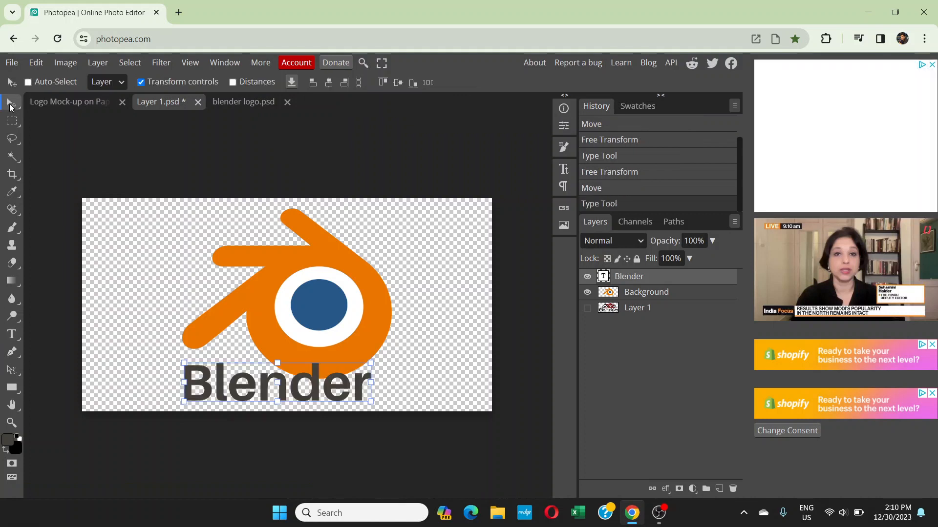
Centre the Blender text horizontally on the canvas, and shrink the logo to 79%, centred just above the text
{"action": "mouse_move", "coordinate": [300, 389]}
{"action": "left_mouse_down"}
{"action": "mouse_move", "coordinate": [319, 384]}
{"action": "mouse_move", "coordinate": [312, 377]}
{"action": "mouse_move", "coordinate": [312, 388]}
{"action": "left_mouse_up"}
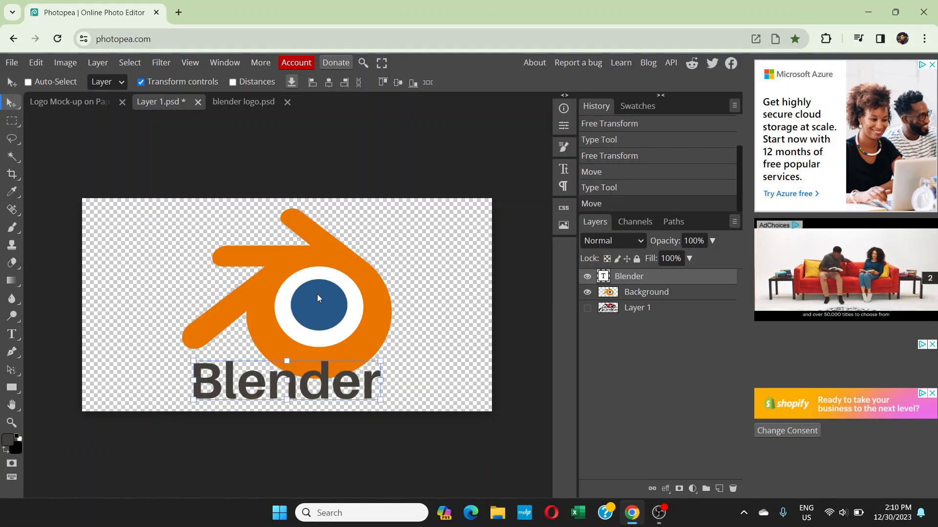
{"action": "left_click", "coordinate": [630, 293]}
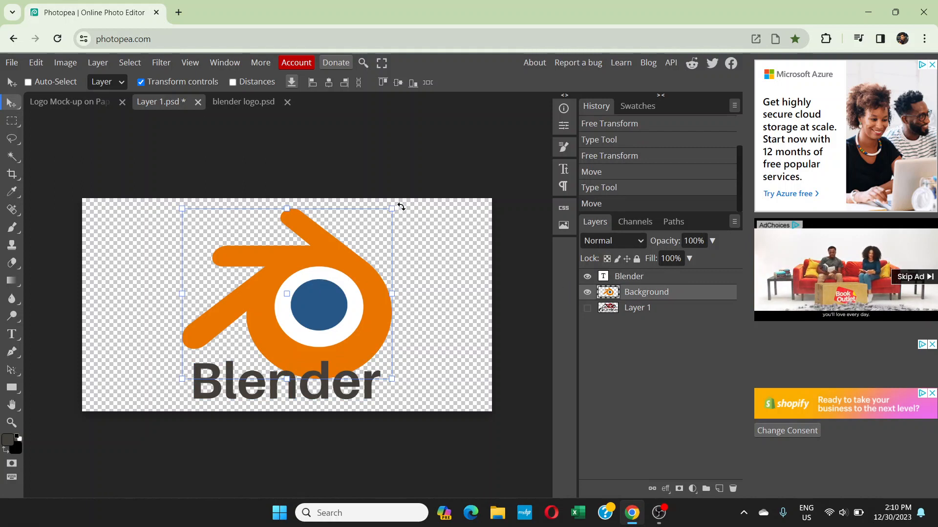
{"action": "left_click_drag", "start_coordinate": [391, 210], "coordinate": [348, 243]}
{"action": "left_click_drag", "start_coordinate": [296, 309], "coordinate": [318, 274]}
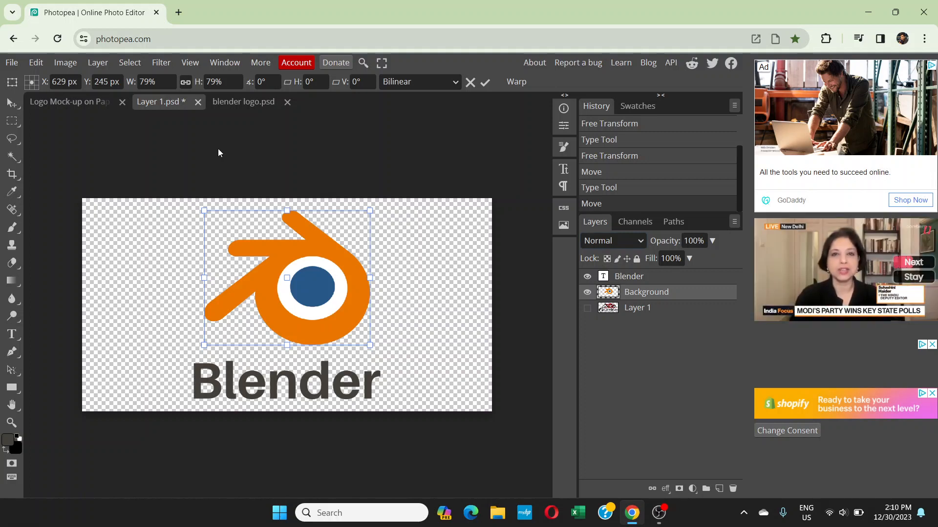
{"action": "key", "text": "Return"}
Save the edited smart object, and close Layer 1.psd and blender logo.psd to return to the mockup
{"action": "key", "text": "ctrl+s"}
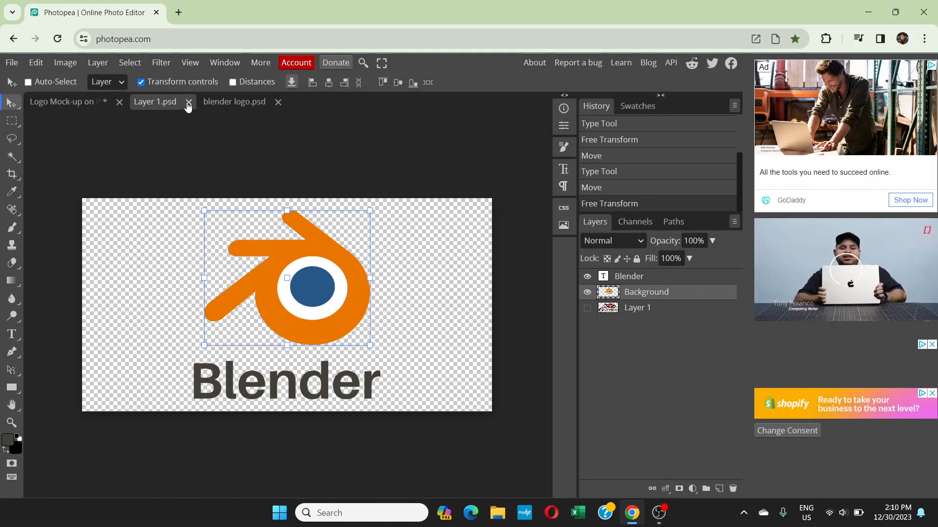
{"action": "left_click", "coordinate": [188, 101]}
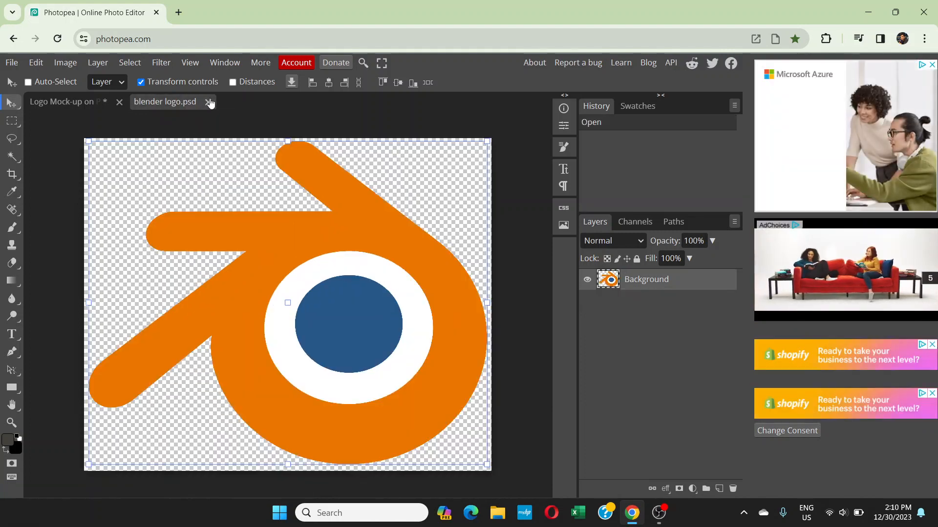
{"action": "left_click", "coordinate": [208, 104]}
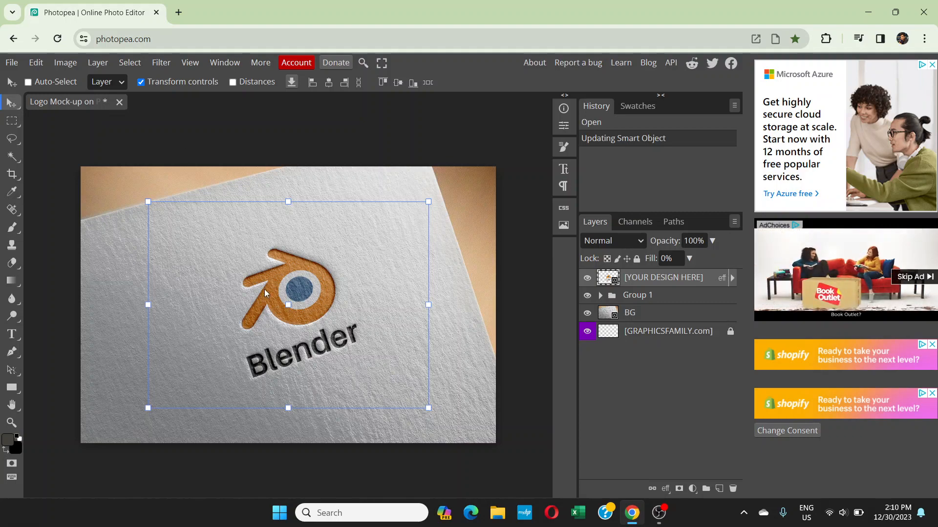
{"action": "scroll", "coordinate": [265, 290], "scroll_direction": "up", "scroll_amount": 1}
{"action": "scroll", "coordinate": [265, 292], "scroll_direction": "down", "scroll_amount": 1}
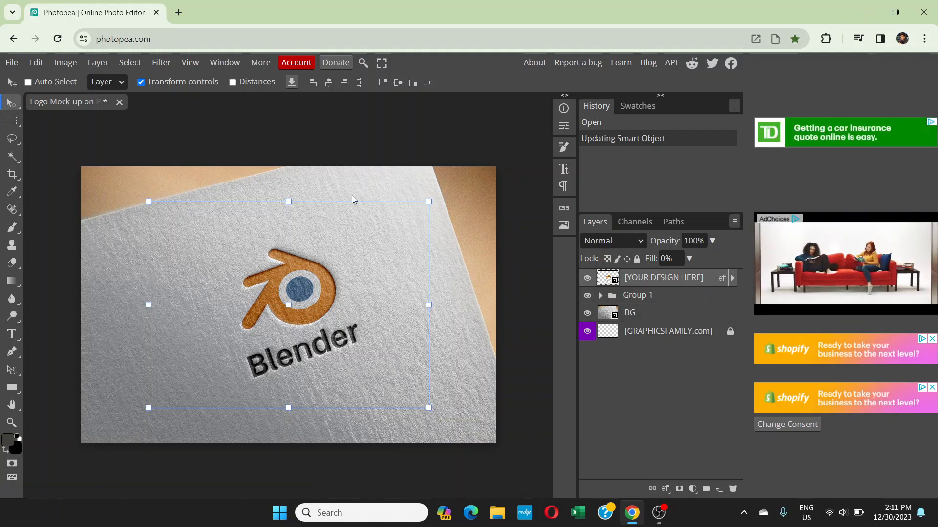
Try to reposition the [YOUR DESIGN HERE] layer on its own, and discard the moves
{"action": "left_click_drag", "start_coordinate": [426, 210], "coordinate": [384, 216]}
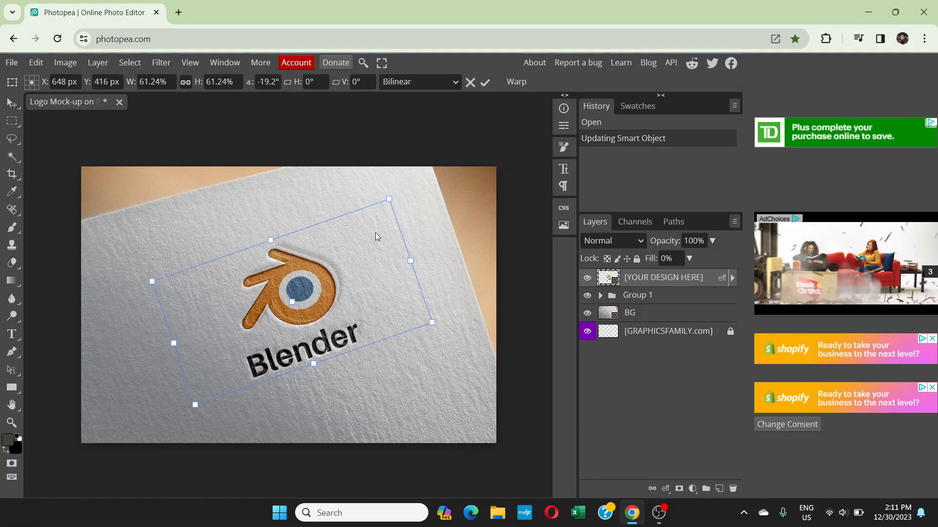
{"action": "key", "text": "ctrl+z"}
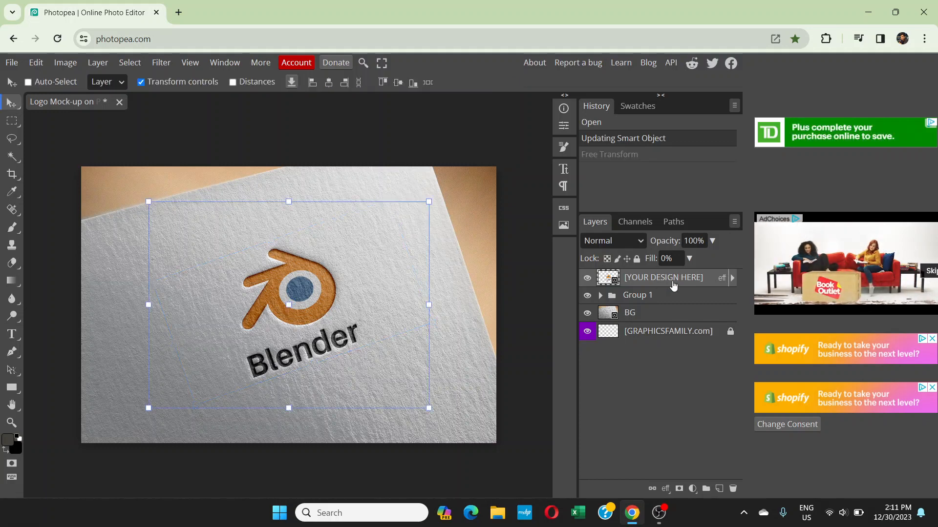
{"action": "left_click_drag", "start_coordinate": [427, 202], "coordinate": [441, 194]}
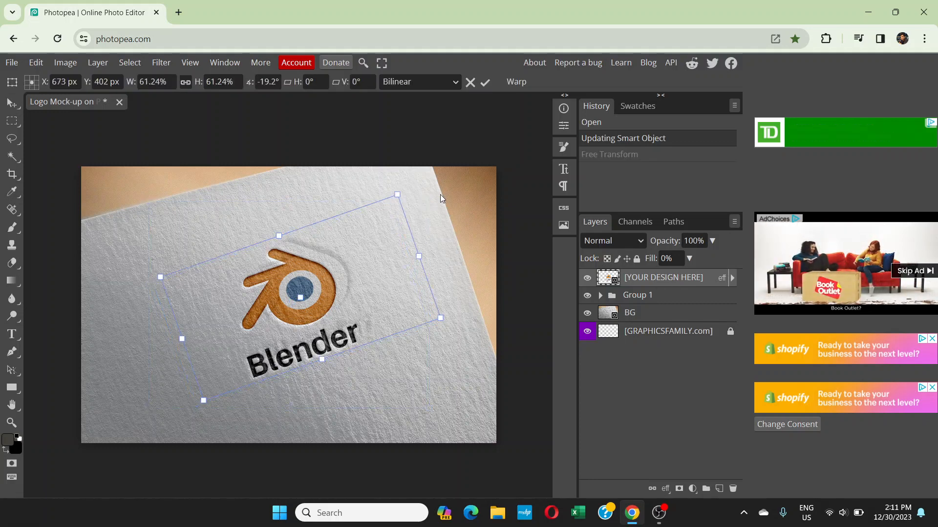
{"action": "left_click", "coordinate": [12, 104]}
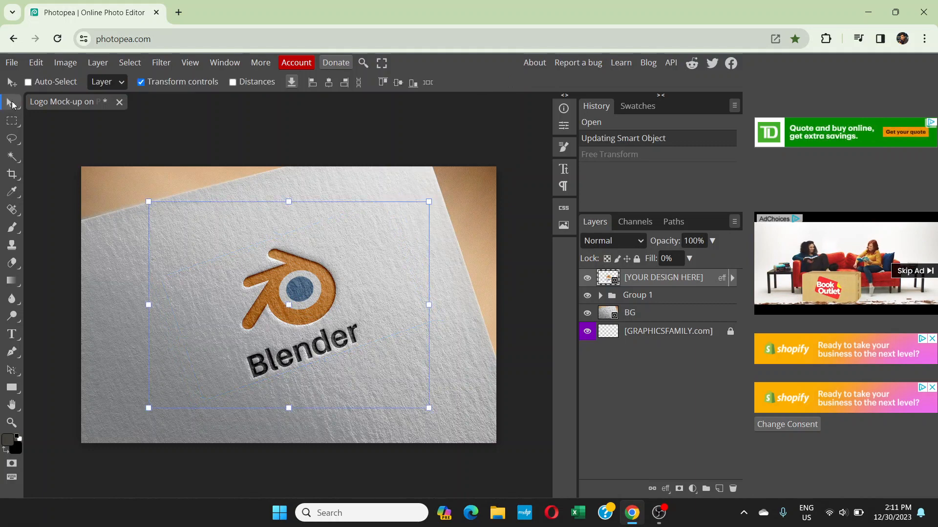
Try enlarging Group 1 alone to about 108% after toggling its visibility, and undo the scaling
{"action": "left_click", "coordinate": [653, 297]}
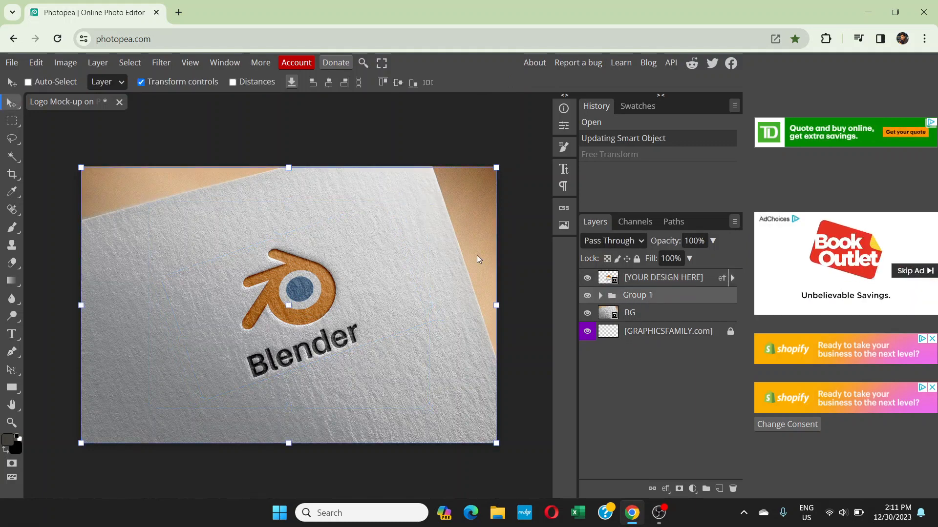
{"action": "left_click", "coordinate": [586, 296]}
{"action": "left_click", "coordinate": [586, 295]}
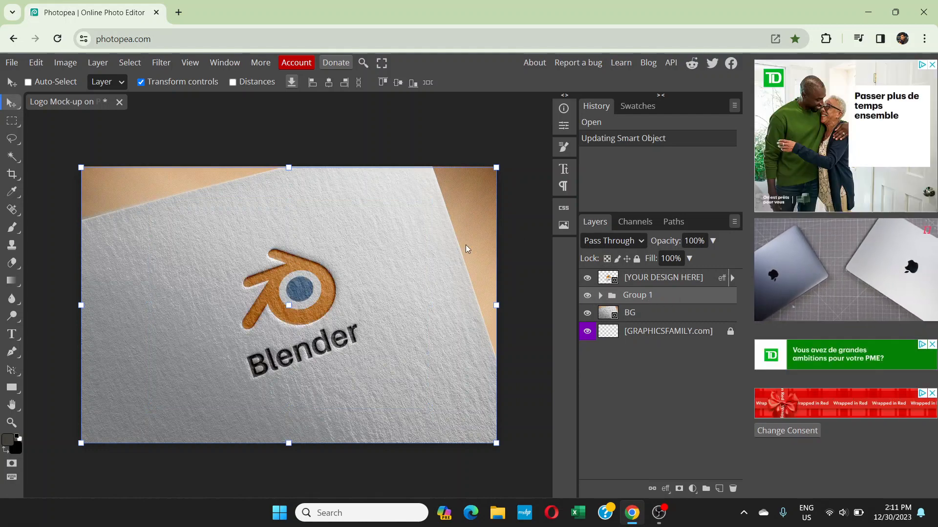
{"action": "left_click_drag", "start_coordinate": [497, 168], "coordinate": [528, 146]}
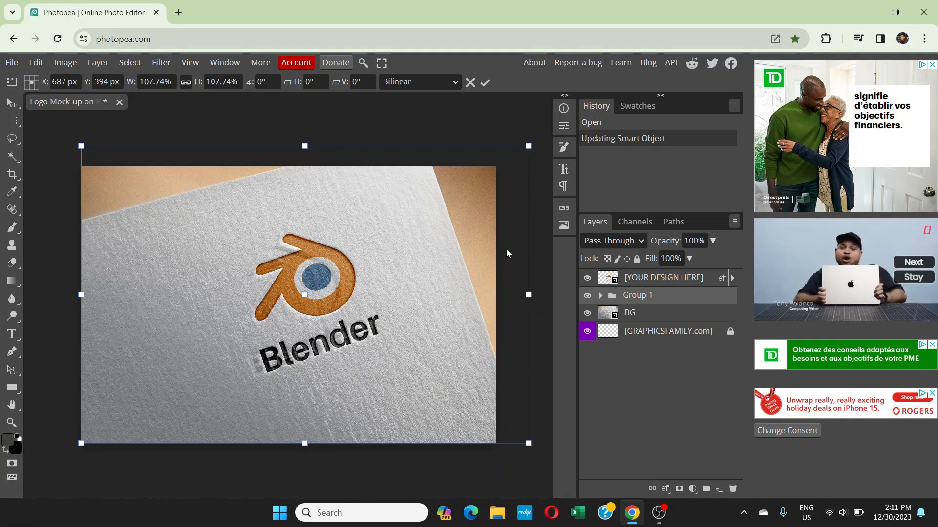
{"action": "key", "text": "Return"}
{"action": "key", "text": "ctrl+z"}
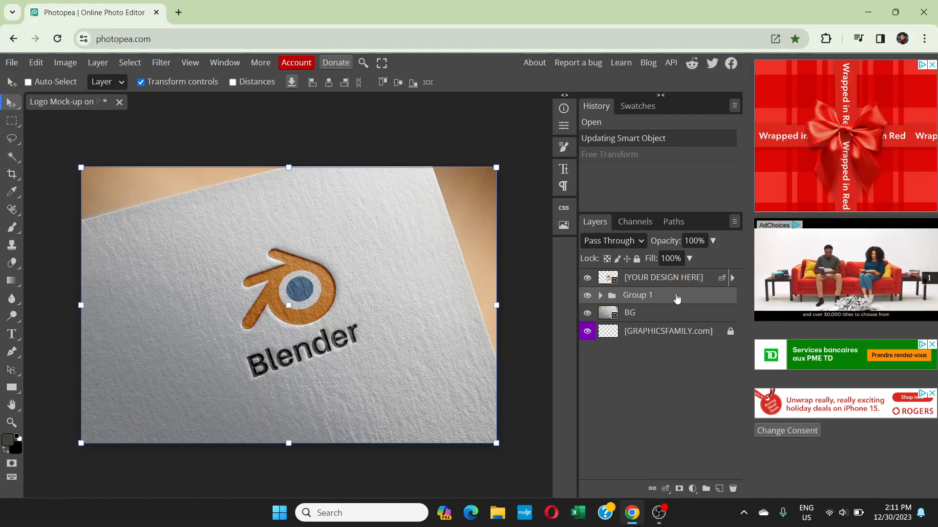
Enlarge the [YOUR DESIGN HERE] layer and Group 1 together to about 146%, roughly centred on the mockup, and hide the transform box
{"action": "left_click", "coordinate": [665, 282], "text": "ctrl"}
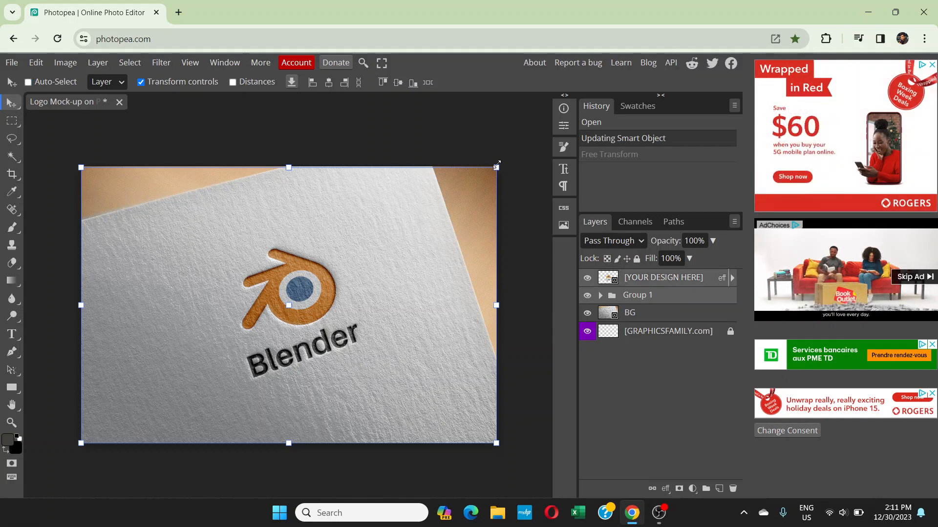
{"action": "key", "text": "ctrl+t"}
{"action": "left_click_drag", "start_coordinate": [524, 151], "coordinate": [548, 133]}
{"action": "key", "text": "ctrl+minus"}
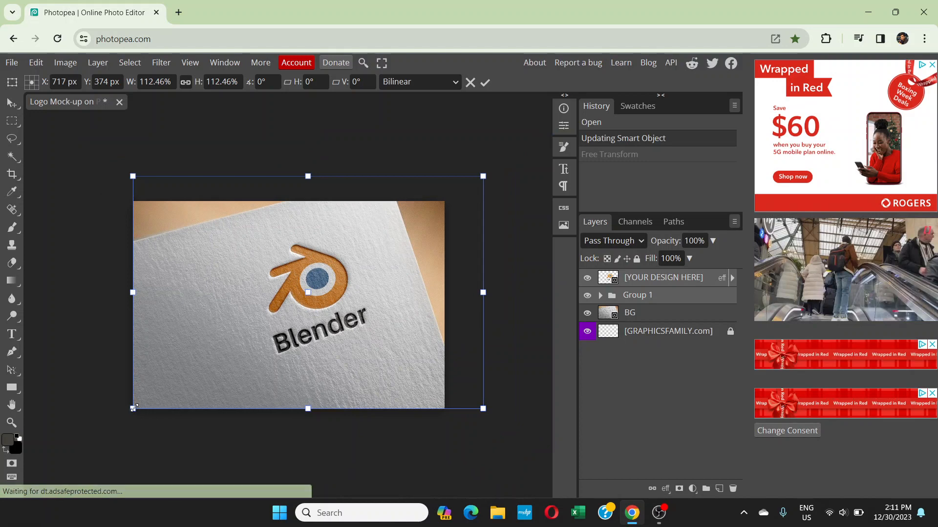
{"action": "left_click_drag", "start_coordinate": [133, 411], "coordinate": [75, 448]}
{"action": "left_click_drag", "start_coordinate": [111, 423], "coordinate": [108, 425]}
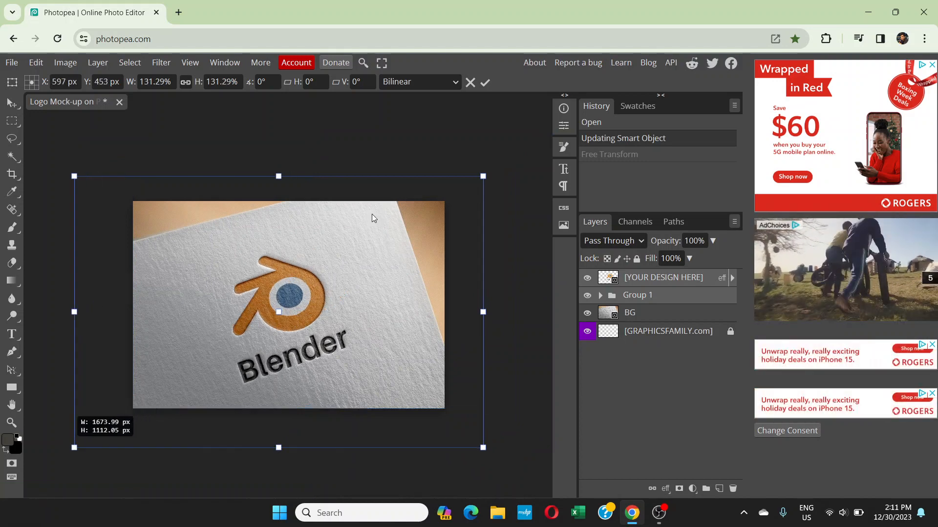
{"action": "left_click_drag", "start_coordinate": [480, 178], "coordinate": [525, 148]}
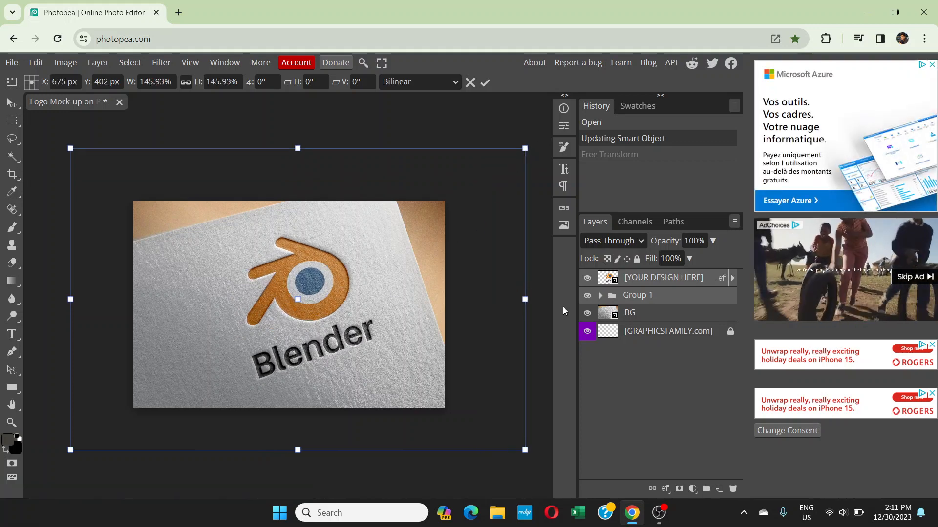
{"action": "left_click", "coordinate": [12, 104]}
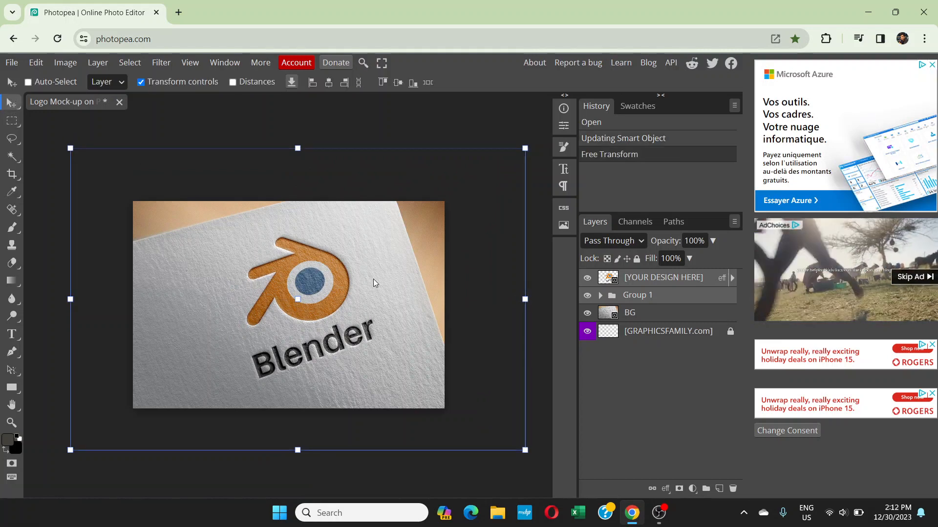
{"action": "left_click", "coordinate": [13, 121]}
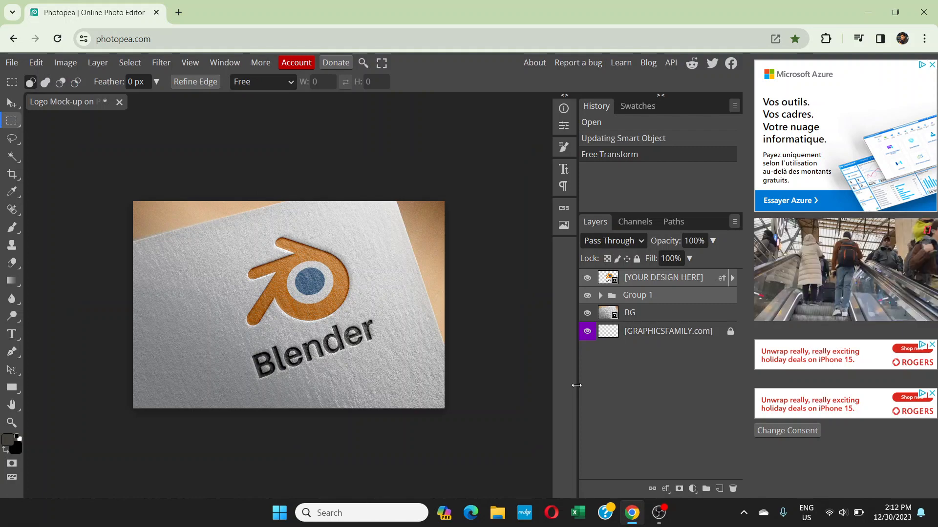
{"action": "key", "text": "ctrl+plus"}
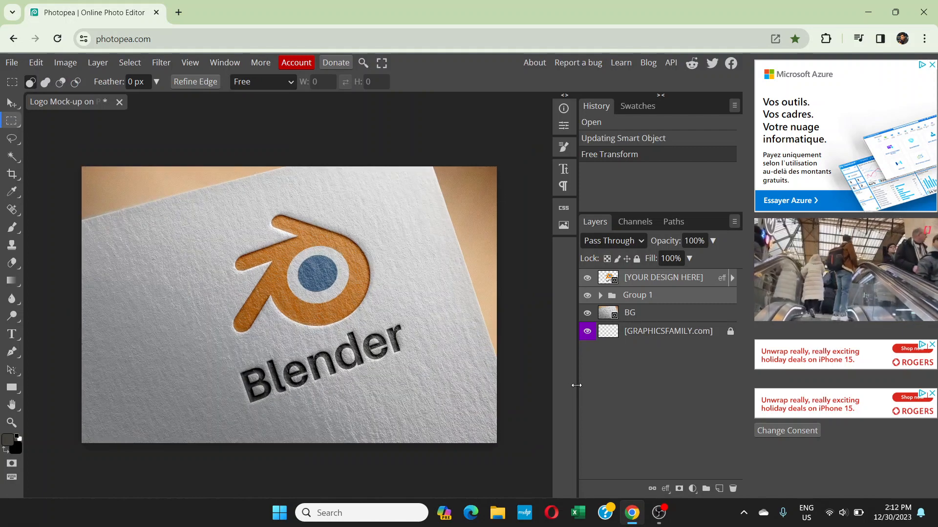